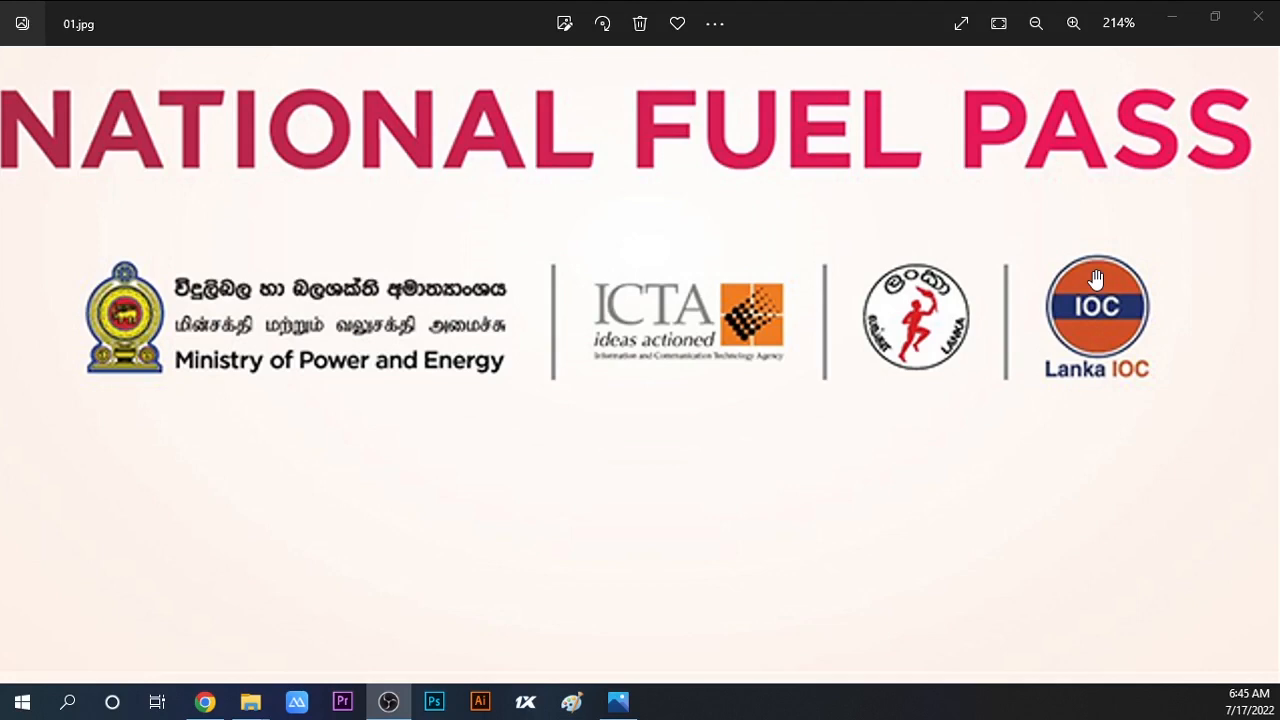
# Advance from the Fuel Pass logo (01.jpg) to the registration-steps poster (02.jpeg).
pyautogui.press('Right')
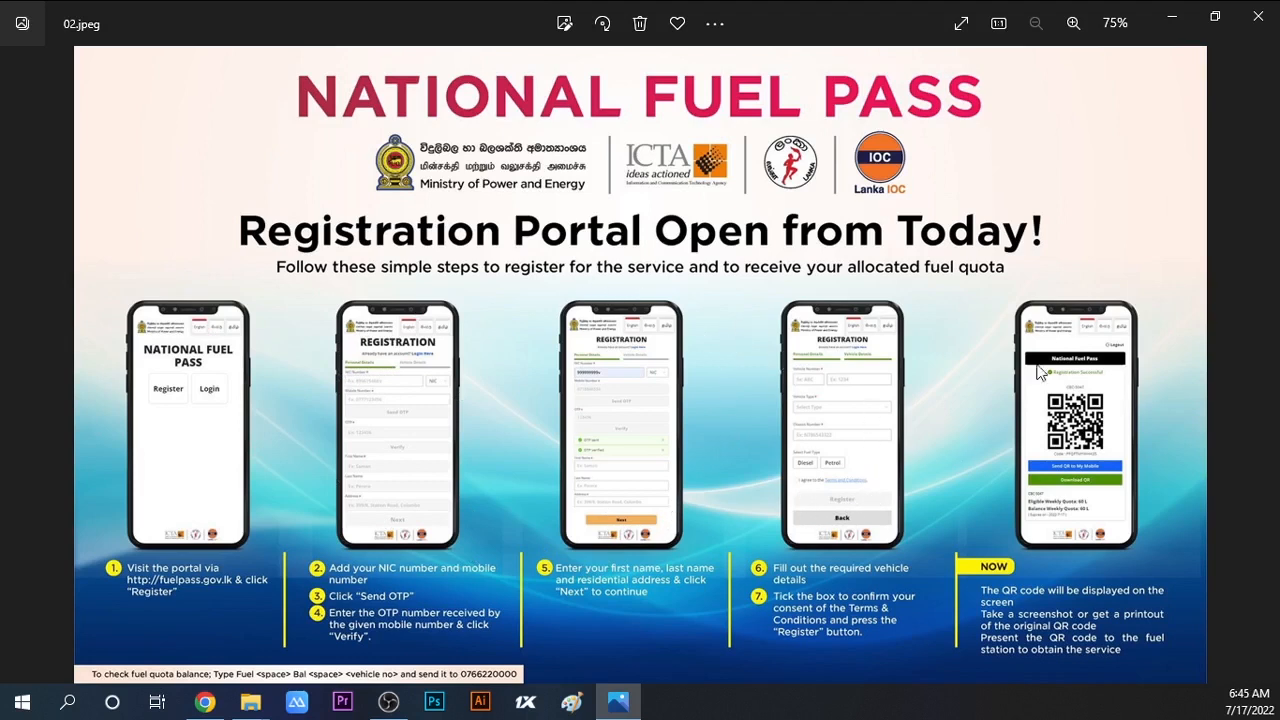
pyautogui.scroll(4, 1071, 447)
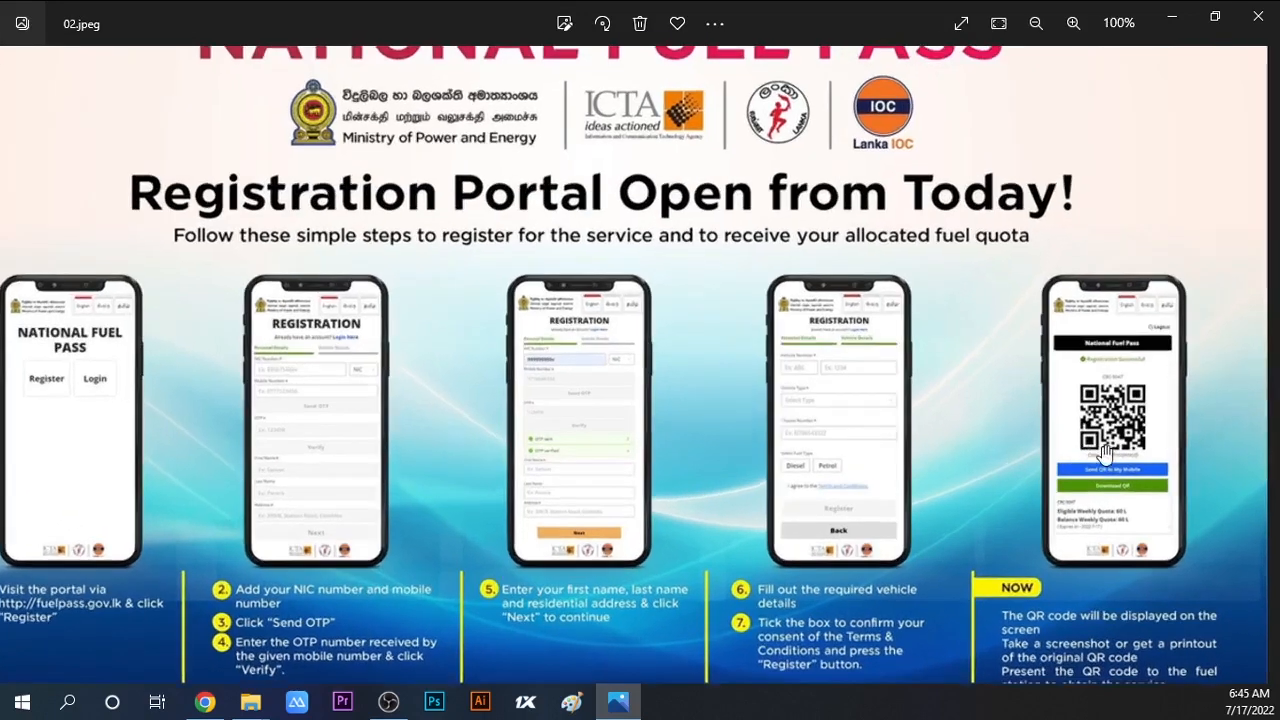
pyautogui.scroll(2, 1221, 428)
pyautogui.scroll(2, 1190, 428)
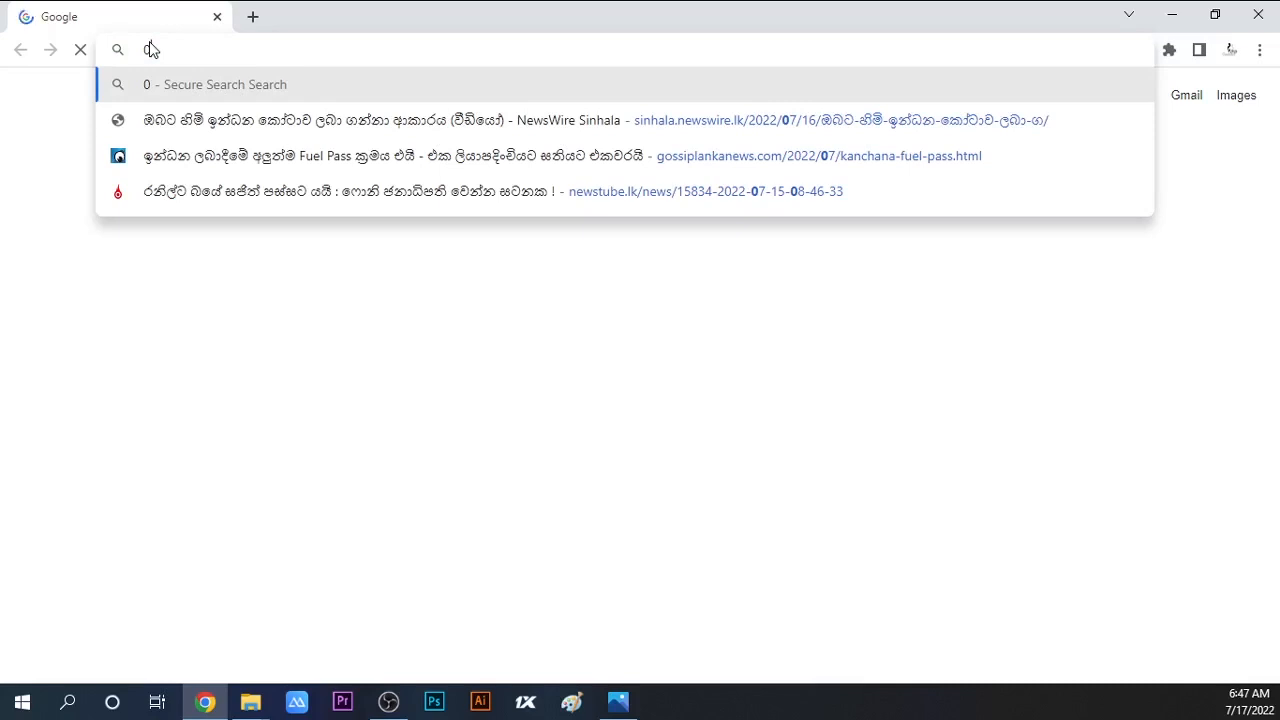
# Clear the stray character in Chrome's address bar before entering the fuelpass address.
pyautogui.press('BackSpace')
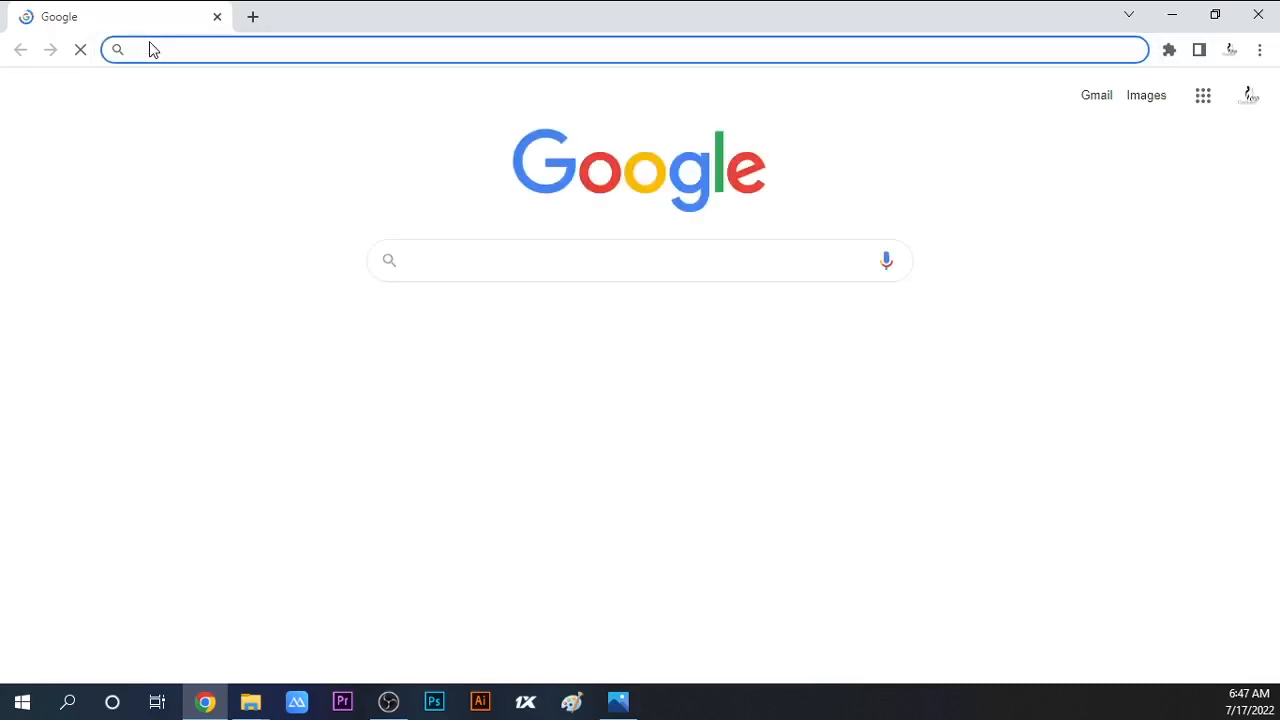
pyautogui.write('ww')
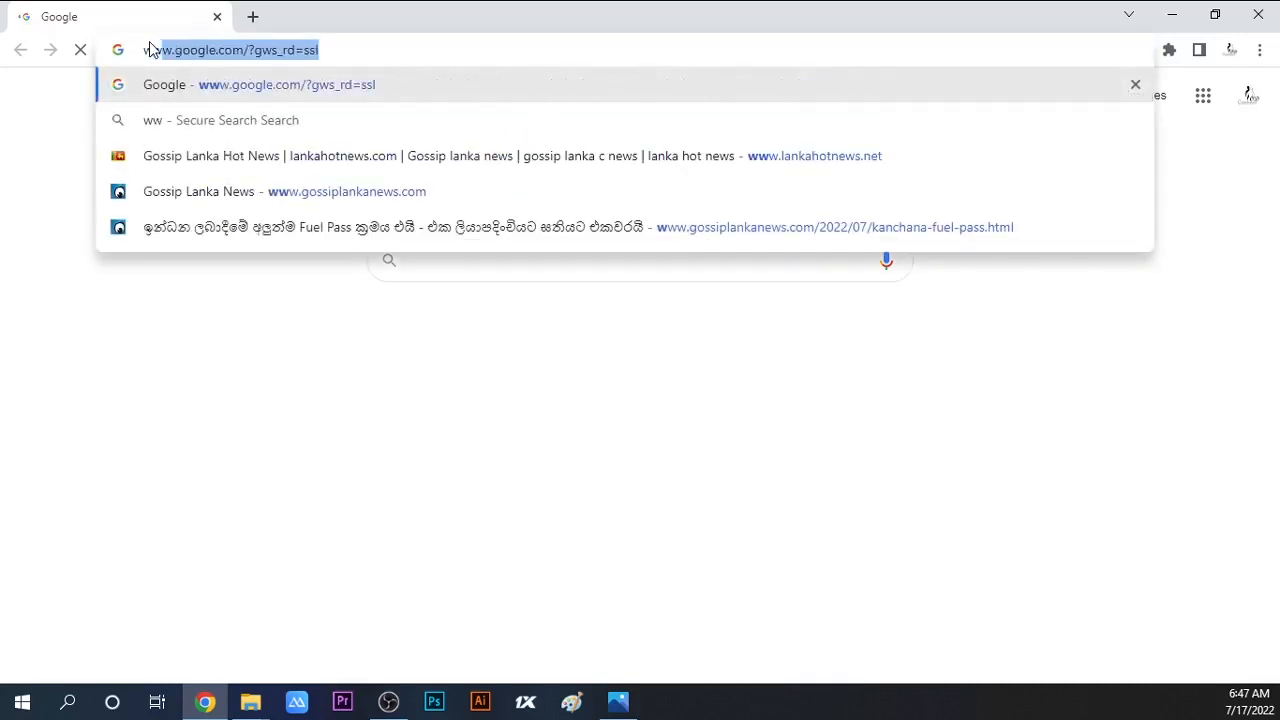
pyautogui.write('.')
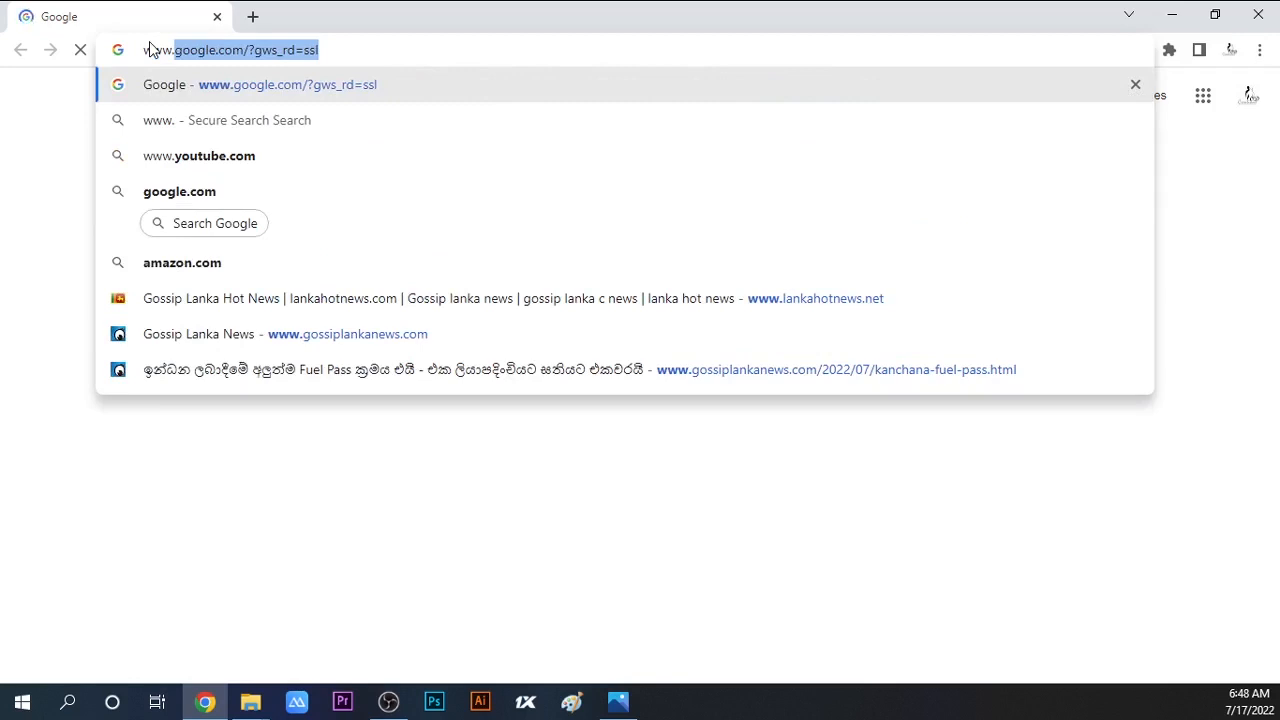
pyautogui.write('fuelp')
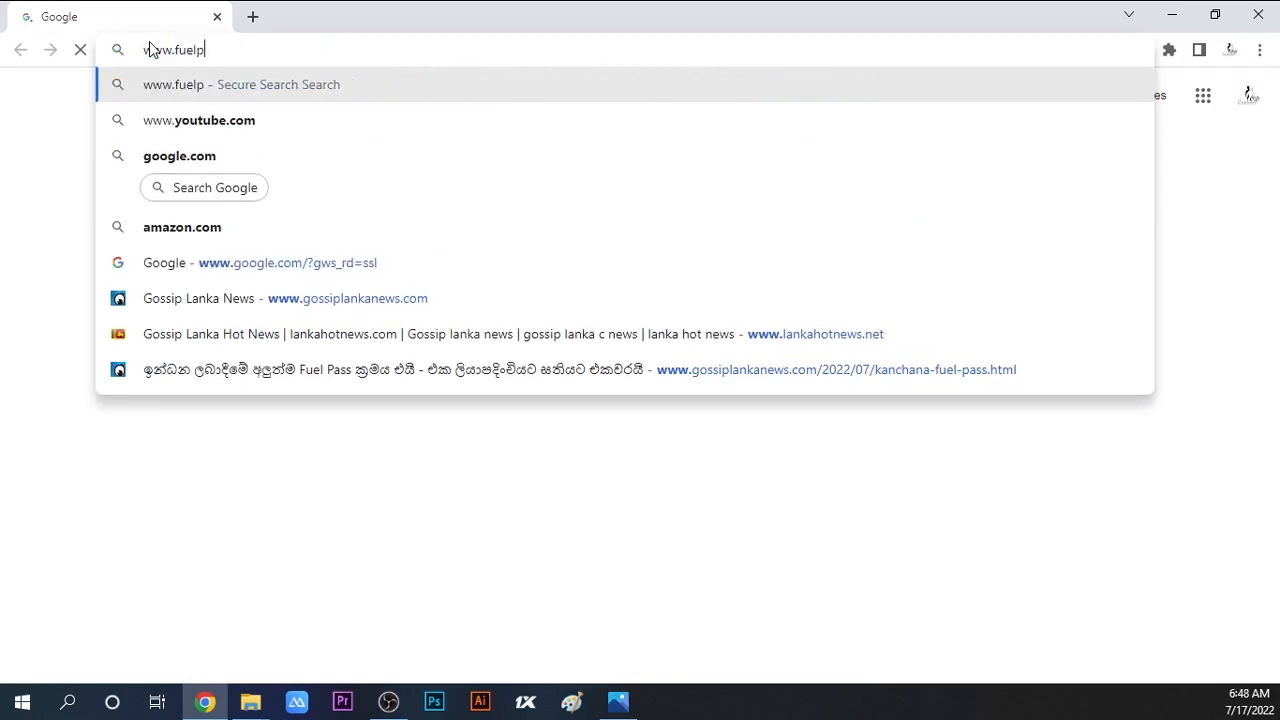
pyautogui.write('ass.go')
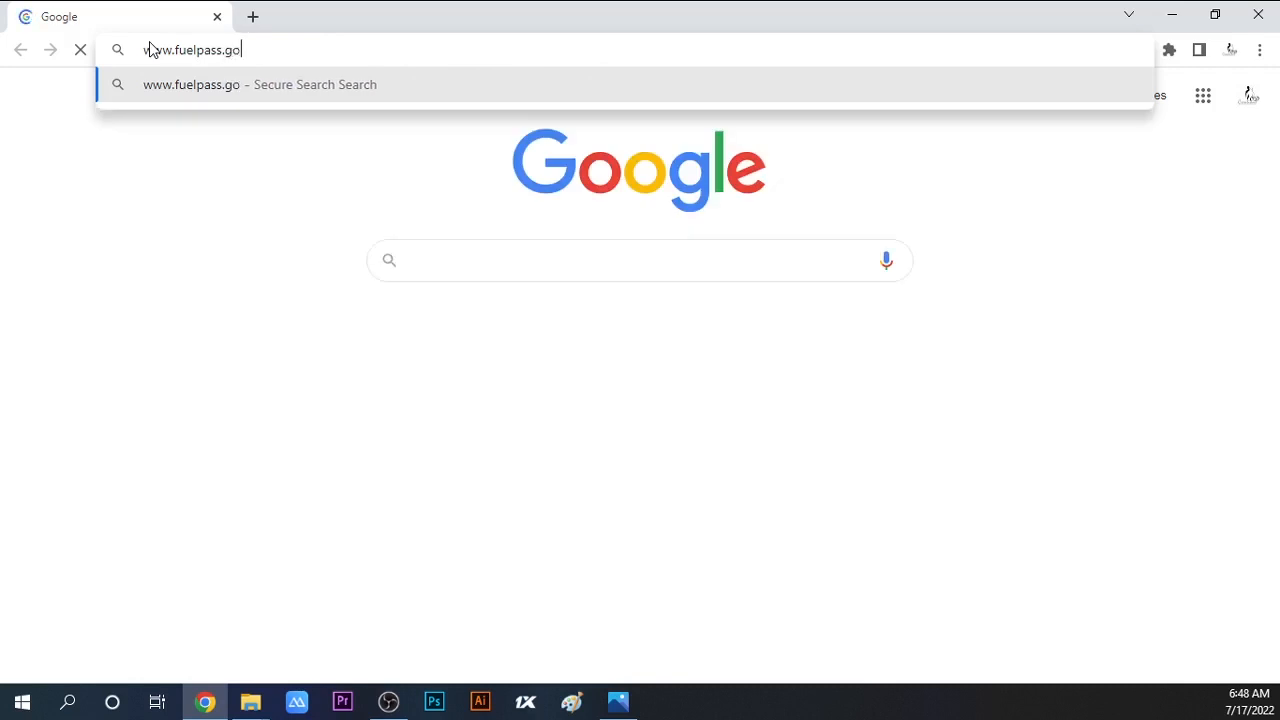
pyautogui.write('v.lk')
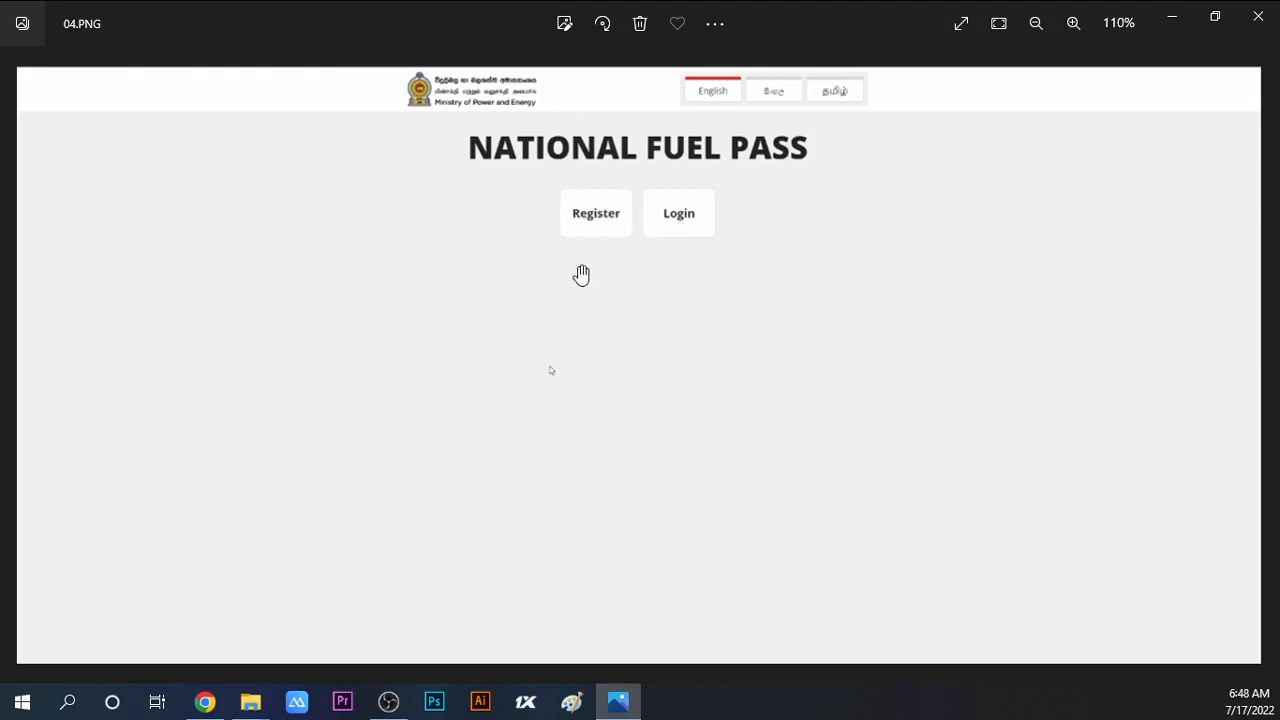
# Advance through the registration form (05.PNG) and vehicle details (06.PNG) screenshots.
pyautogui.press('Right')
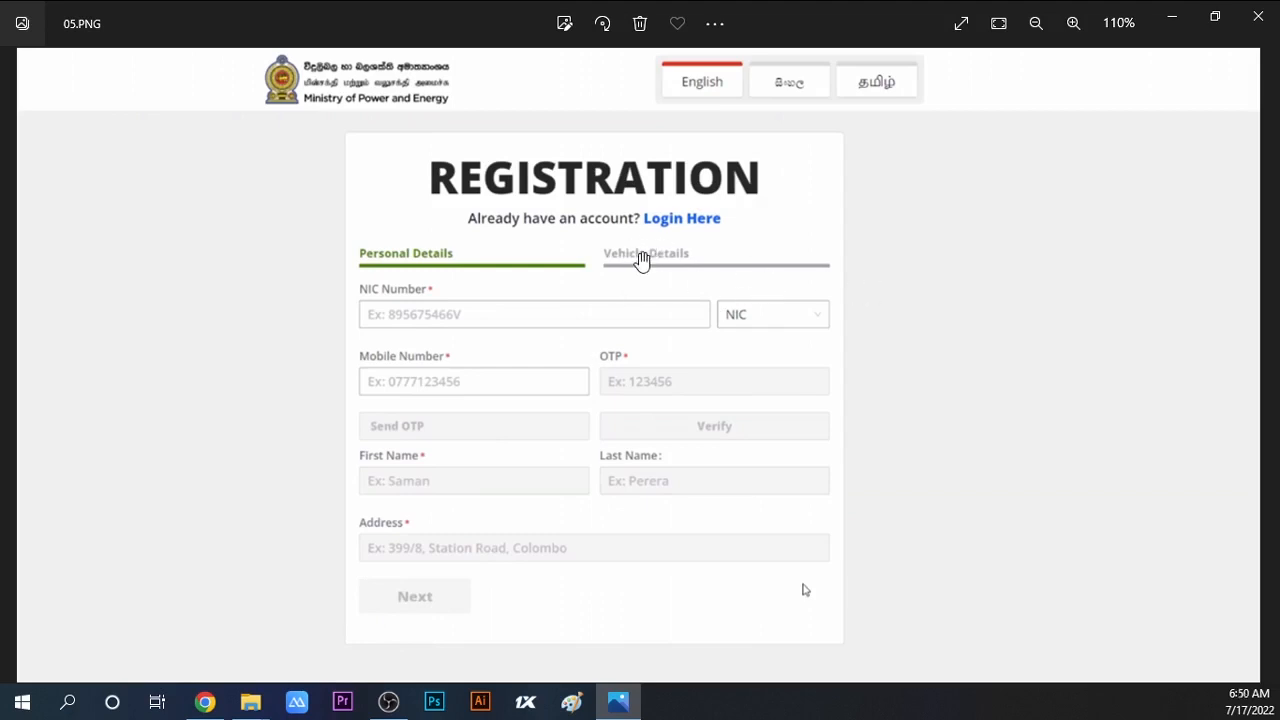
pyautogui.press('Right')
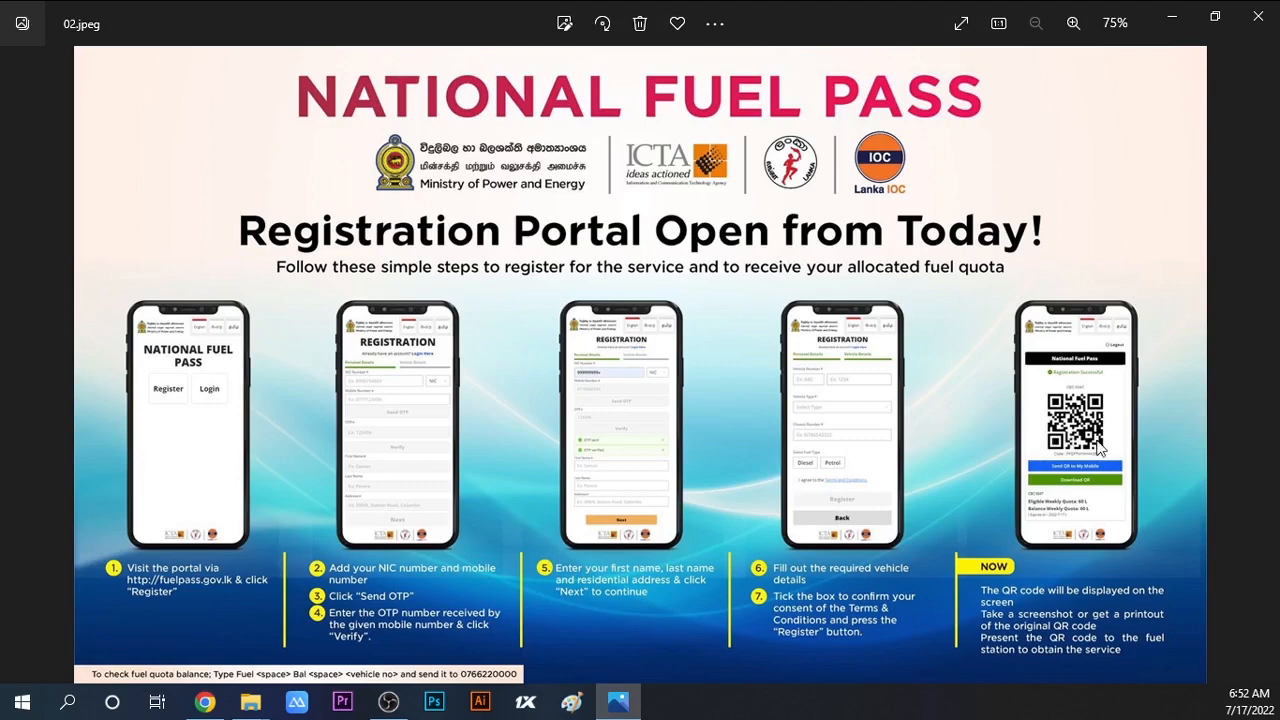
pyautogui.scroll(3, 1108, 440)
pyautogui.scroll(2, 1150, 440)
pyautogui.scroll(2, 1186, 438)
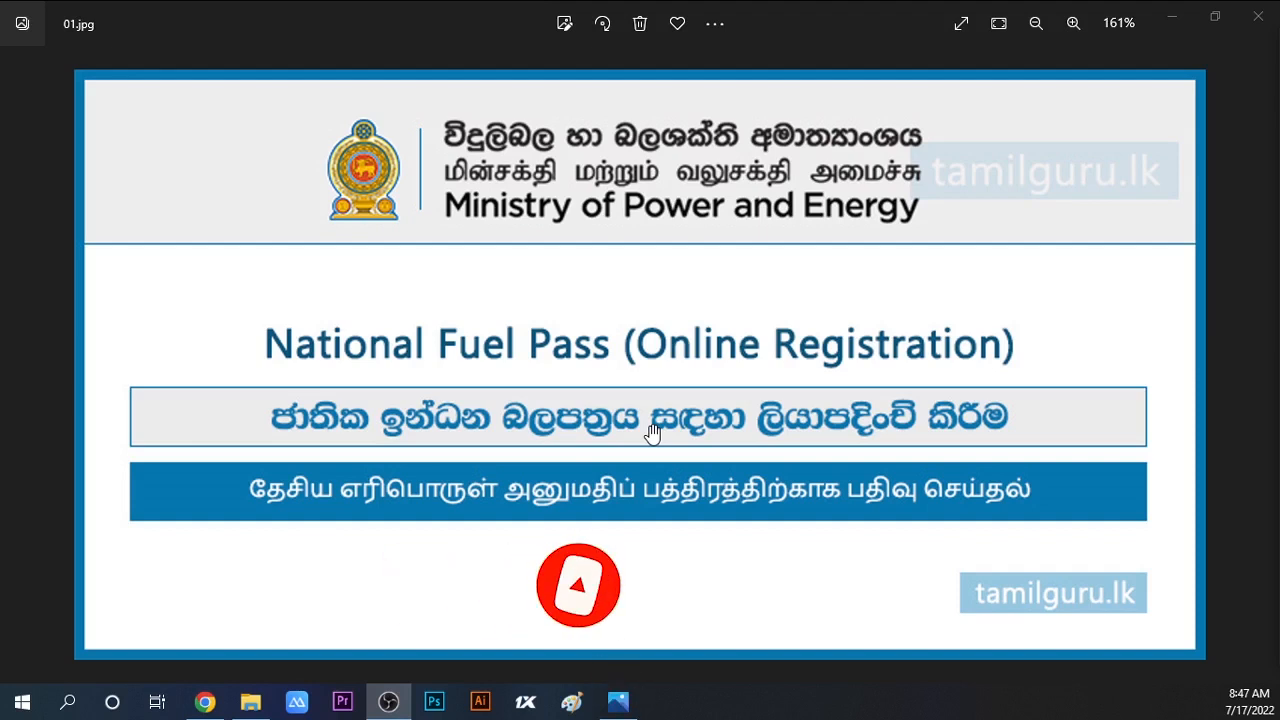
# Advance from 01.jpg to the Black Market Sri Lanka warning image (02.png).
pyautogui.press('Right')
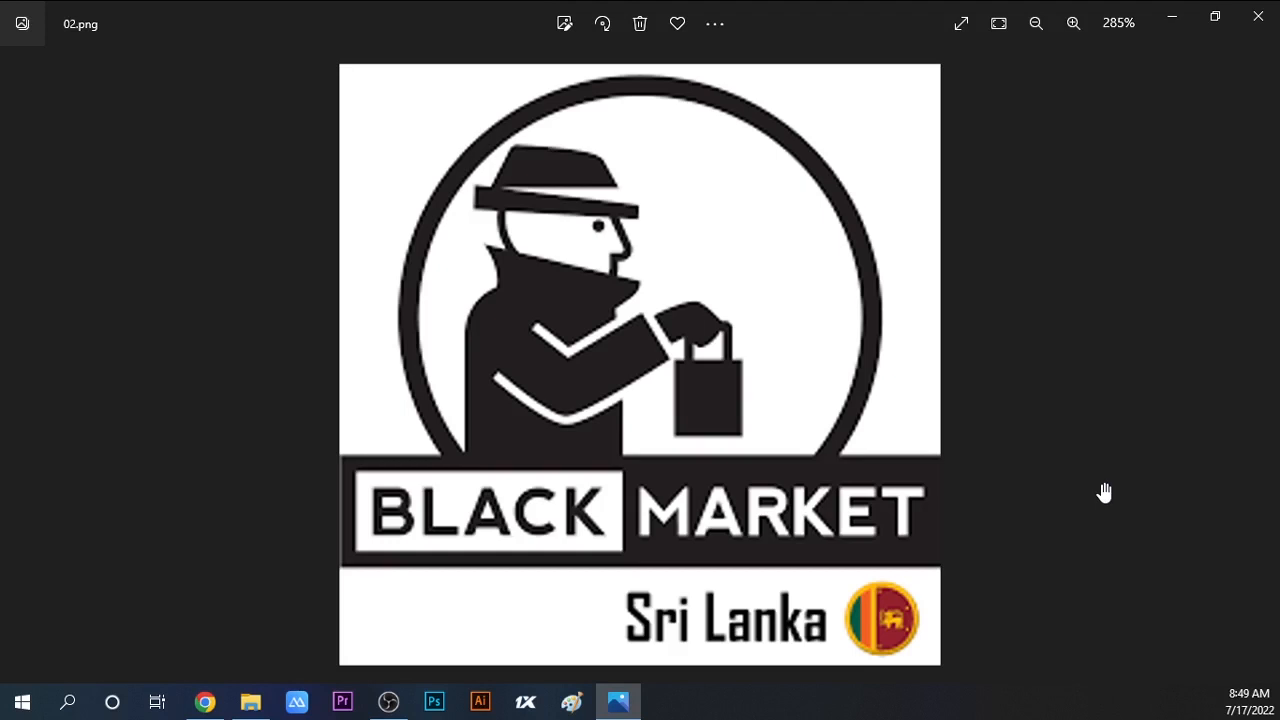
# Advance from the black-market warning to the QR-scanning photo (03.jpeg).
pyautogui.click(1258, 366)
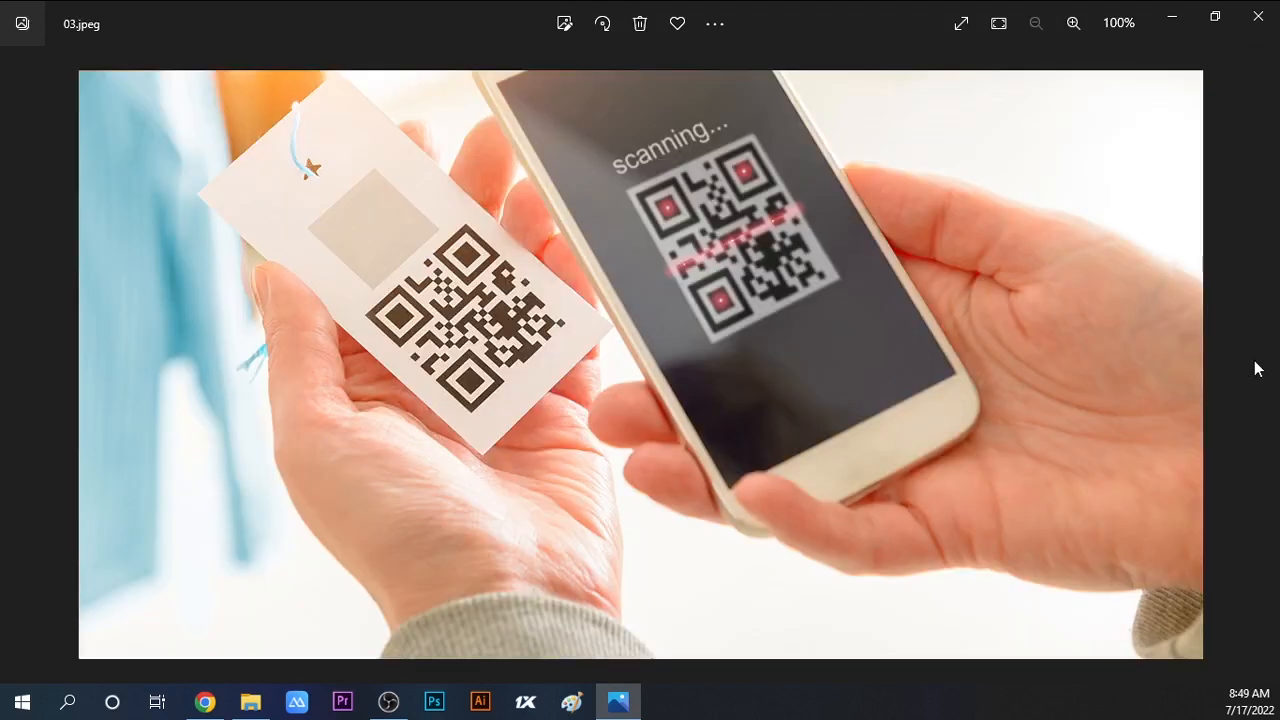